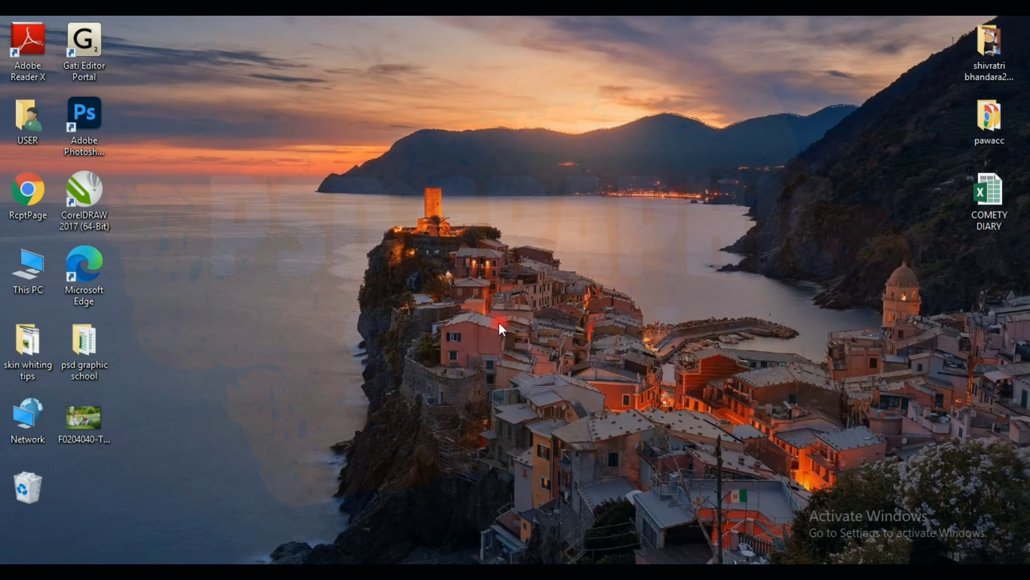
- Open F0204040-Two_children_girl_and_boy_in_a_garden.jpg in Photoshop by dragging it from the desktop
{"action": "left_click_drag", "start_coordinate": [83, 418], "coordinate": [428, 562]}
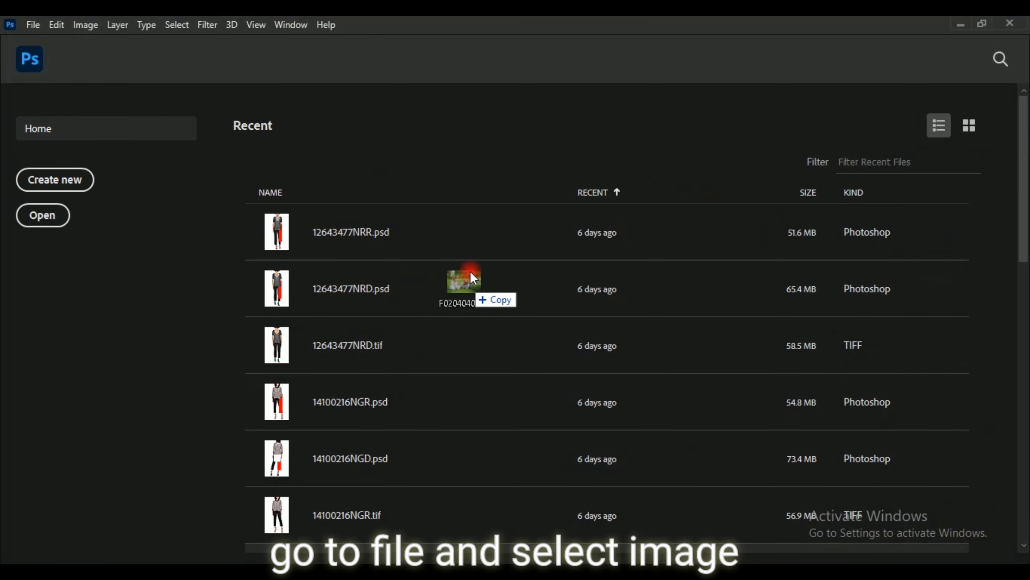
{"action": "left_click_drag", "start_coordinate": [428, 562], "coordinate": [486, 208]}
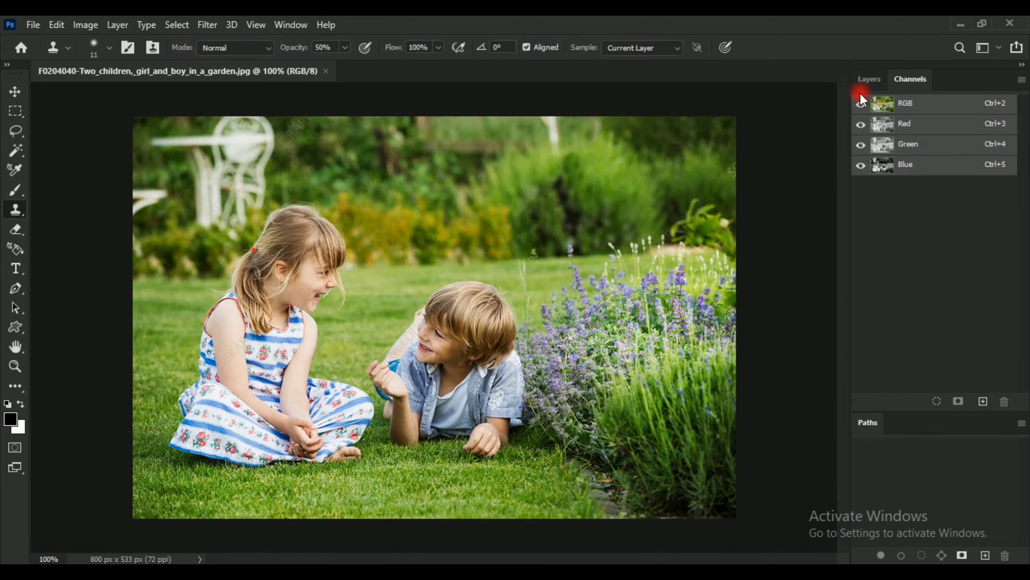
- Check the Layers and Channels panels, then switch the garden photo to Lab Color mode
{"action": "left_click", "coordinate": [865, 80]}
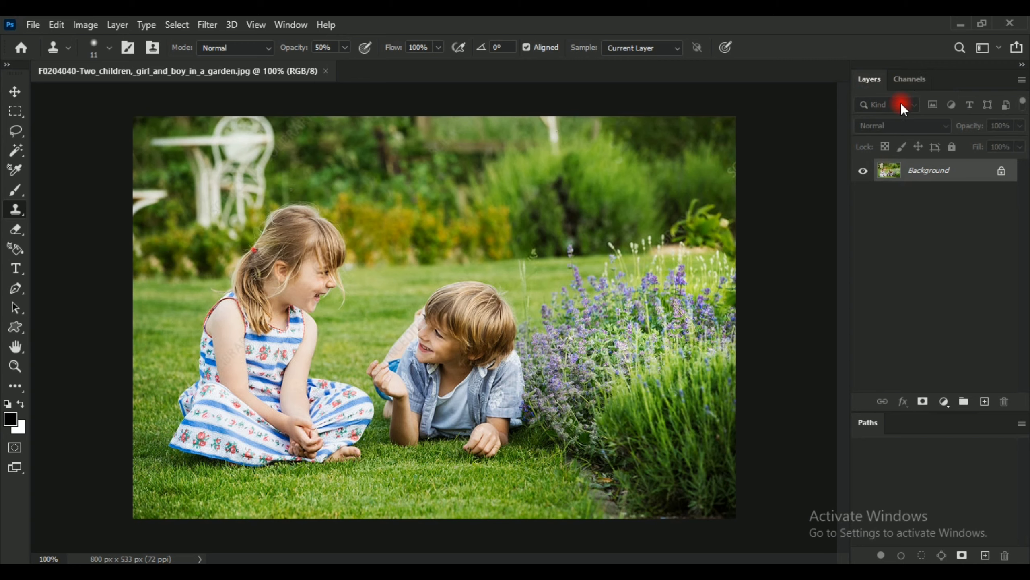
{"action": "left_click", "coordinate": [906, 79]}
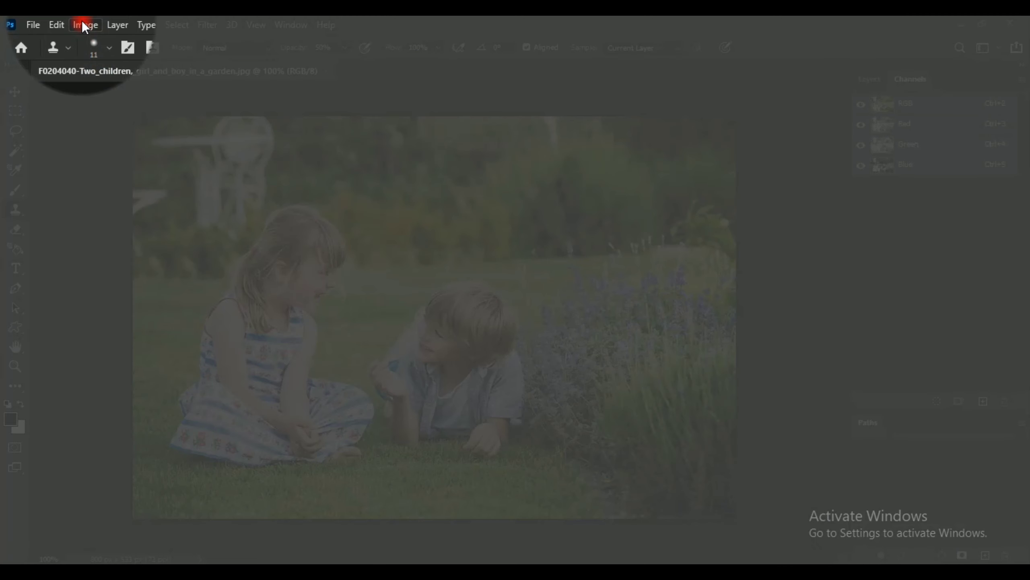
{"action": "left_click", "coordinate": [83, 22]}
{"action": "mouse_move", "coordinate": [121, 40]}
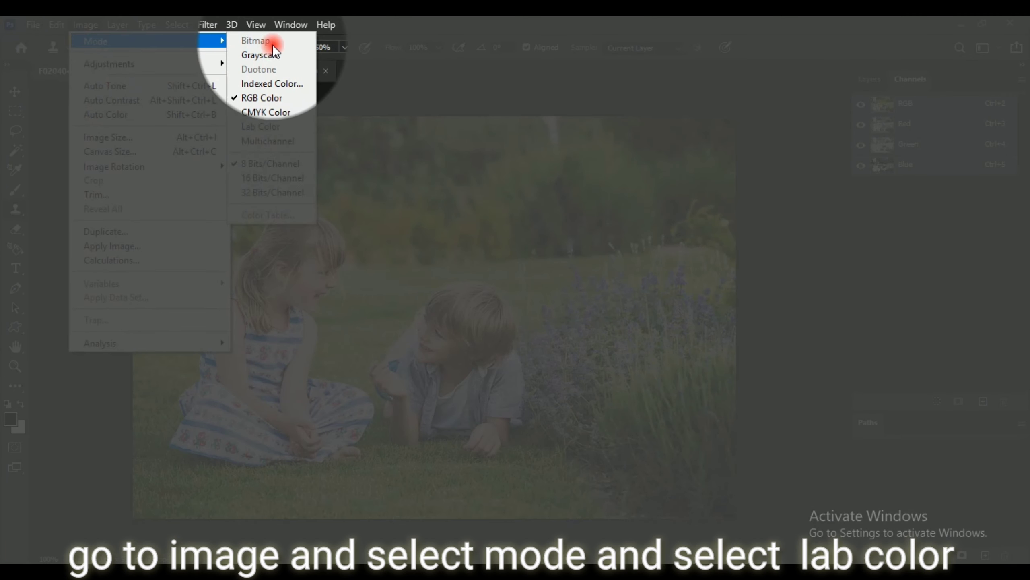
{"action": "left_click", "coordinate": [256, 126]}
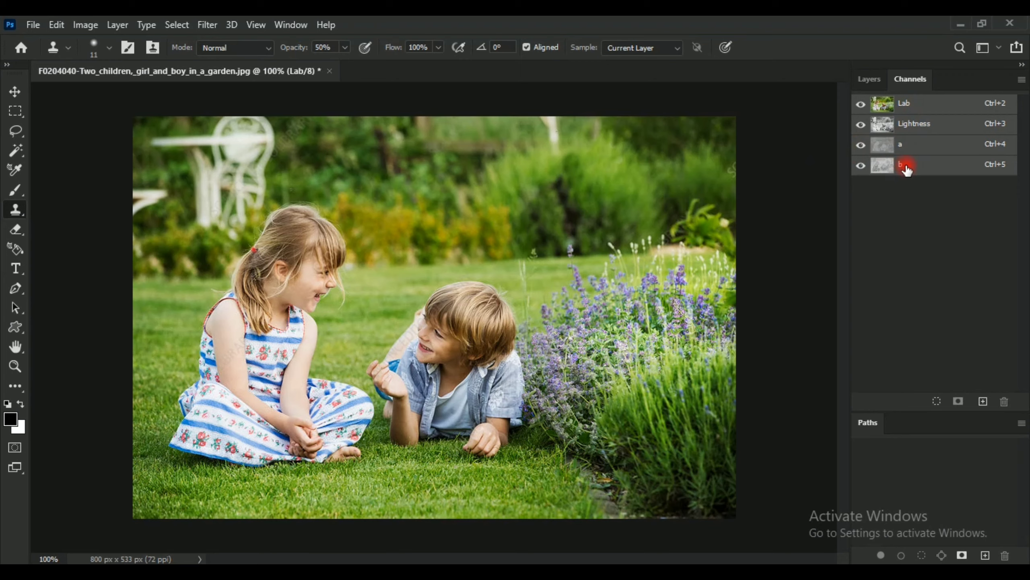
- Copy the entire b channel and paste it over the a channel
{"action": "left_click", "coordinate": [888, 167]}
{"action": "key", "text": "ctrl+a"}
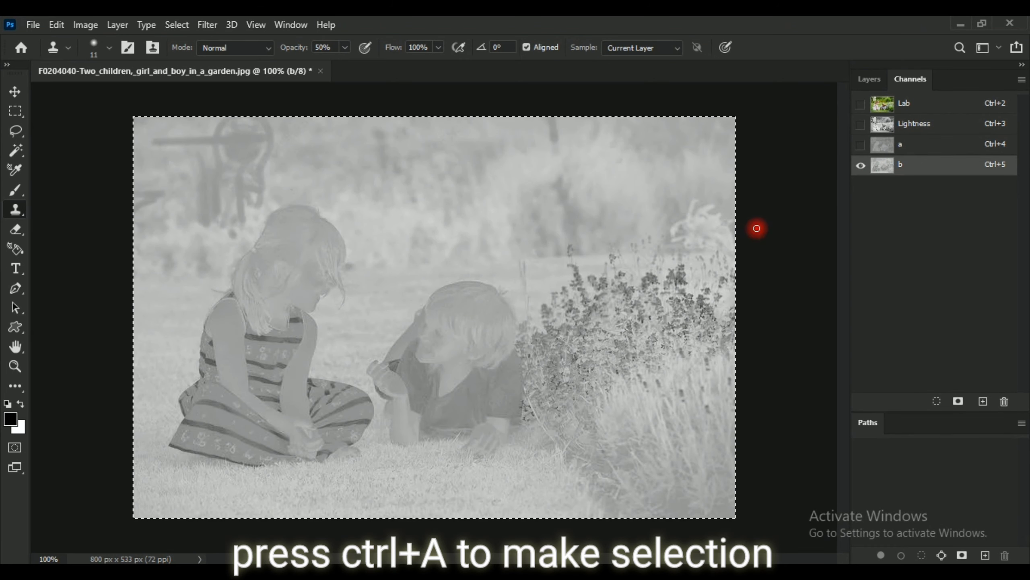
{"action": "left_click", "coordinate": [905, 146]}
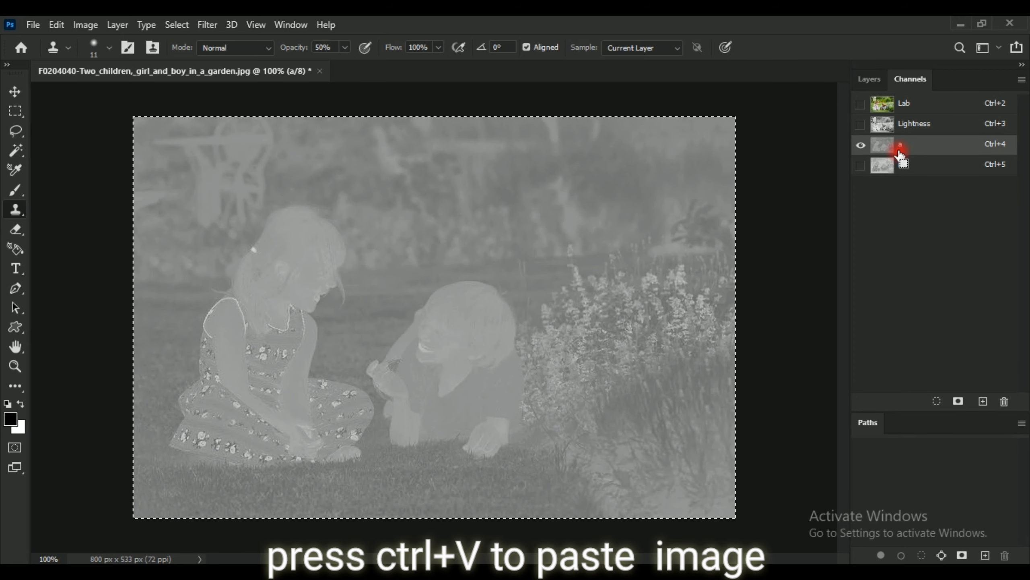
{"action": "key", "text": "ctrl+v"}
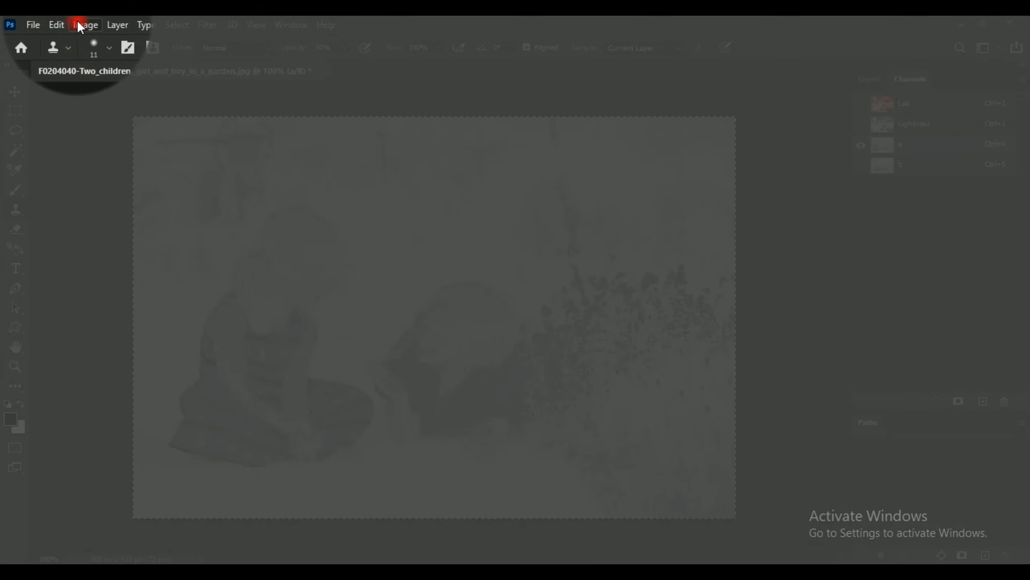
- Fade the pasted a-channel content to 60% opacity in Normal mode
{"action": "left_click", "coordinate": [57, 25]}
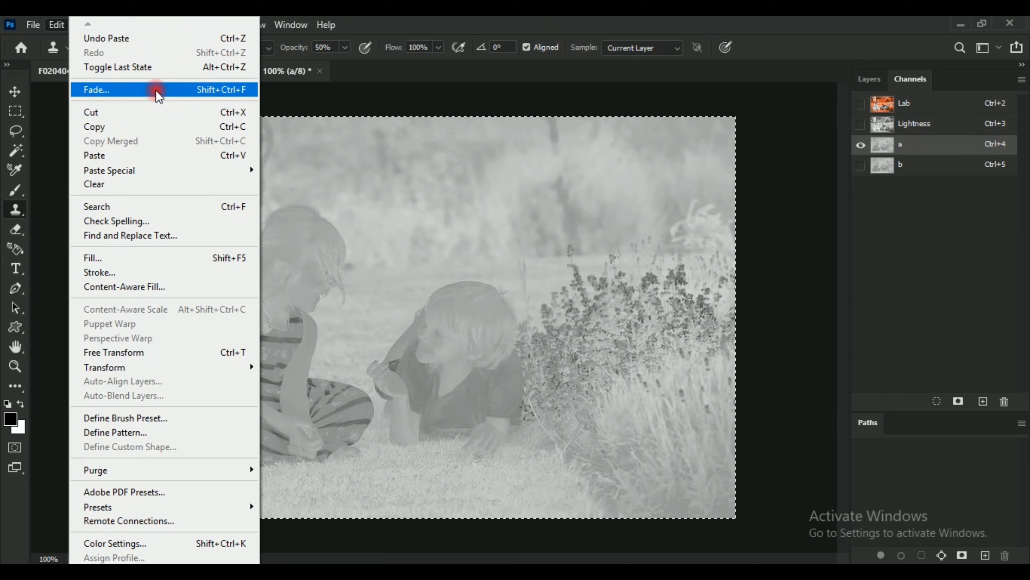
{"action": "left_click", "coordinate": [155, 90]}
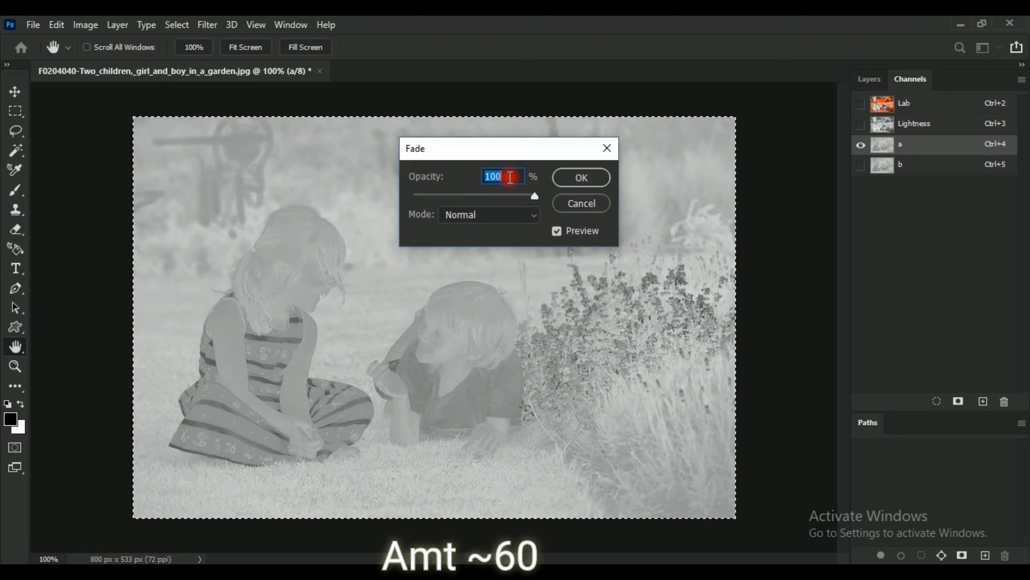
{"action": "left_click_drag", "start_coordinate": [535, 196], "coordinate": [489, 199]}
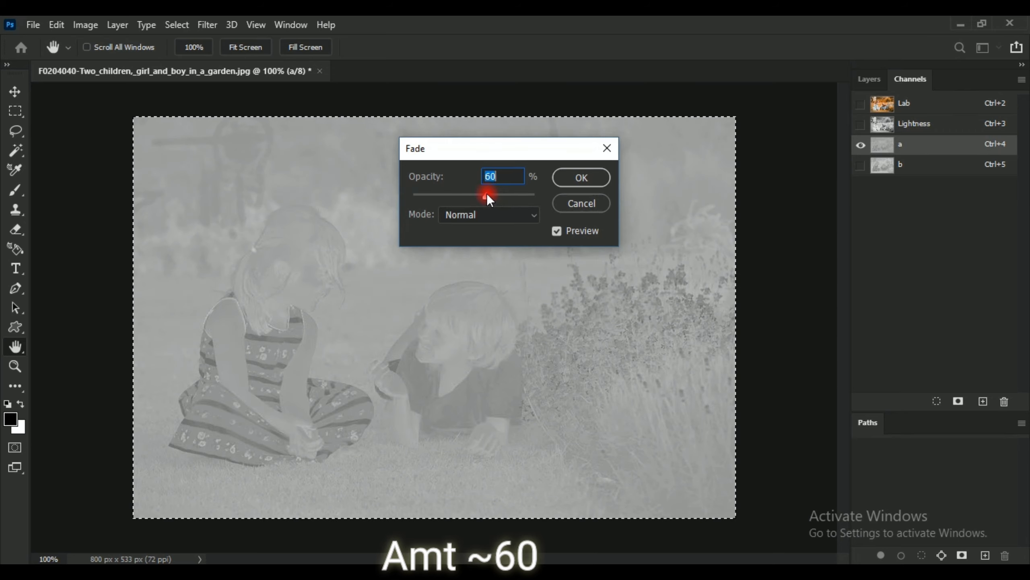
{"action": "left_click", "coordinate": [560, 182]}
{"action": "key", "text": "s"}
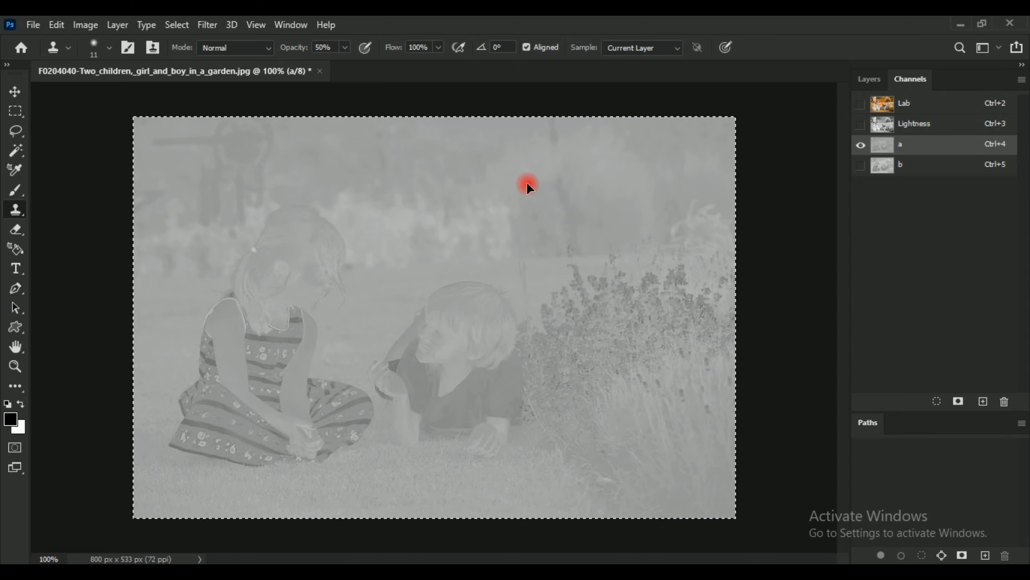
- Show the Lab composite, deselect everything, and convert the image back to RGB Color
{"action": "left_click", "coordinate": [906, 104]}
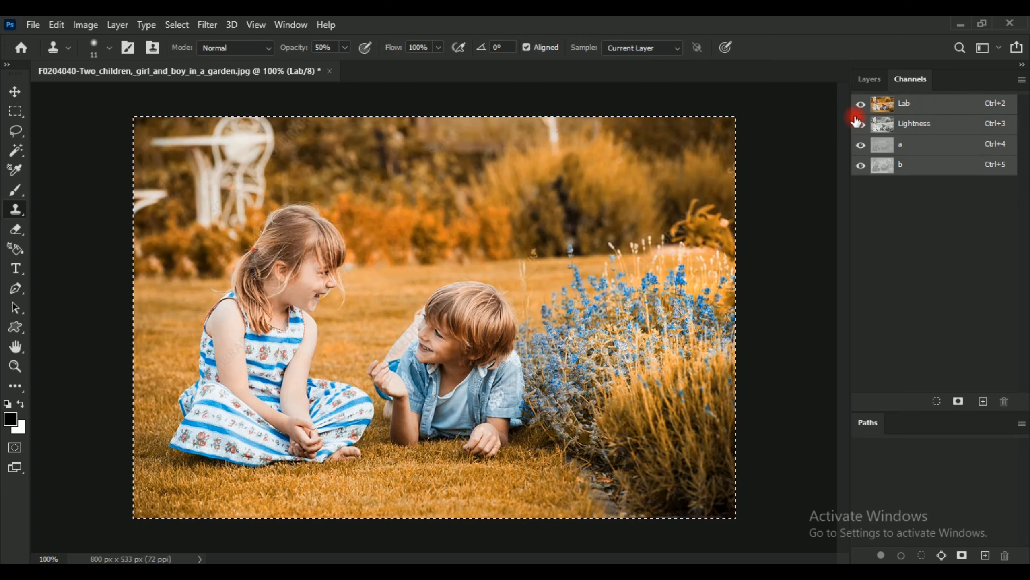
{"action": "key", "text": "ctrl+d"}
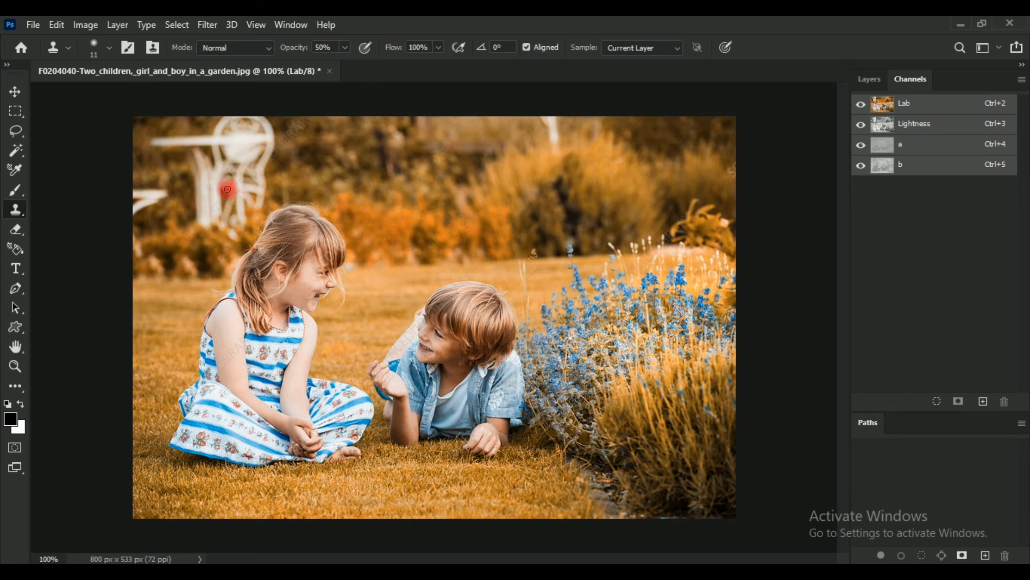
{"action": "left_click", "coordinate": [85, 26]}
{"action": "mouse_move", "coordinate": [95, 41]}
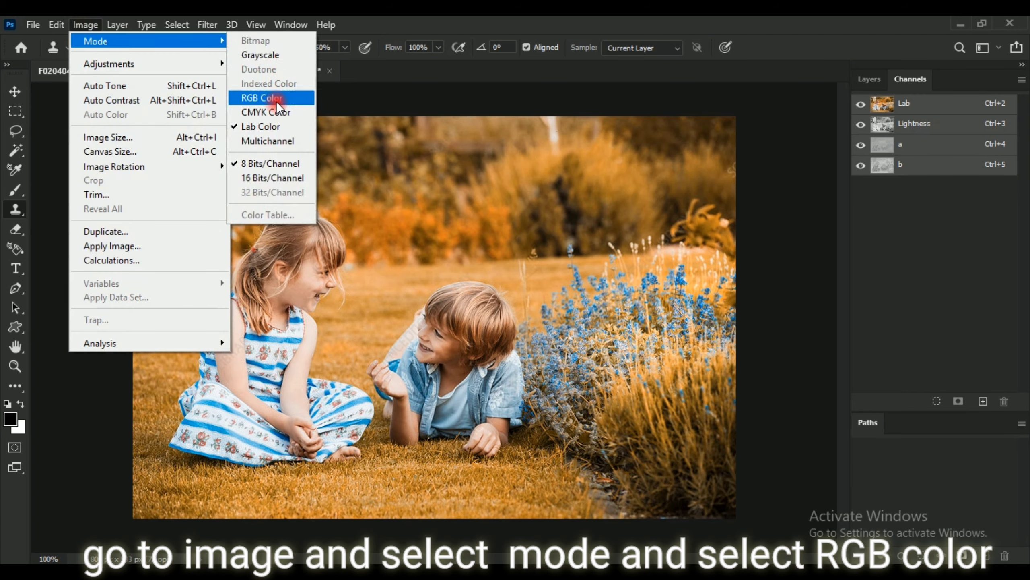
{"action": "left_click", "coordinate": [276, 98]}
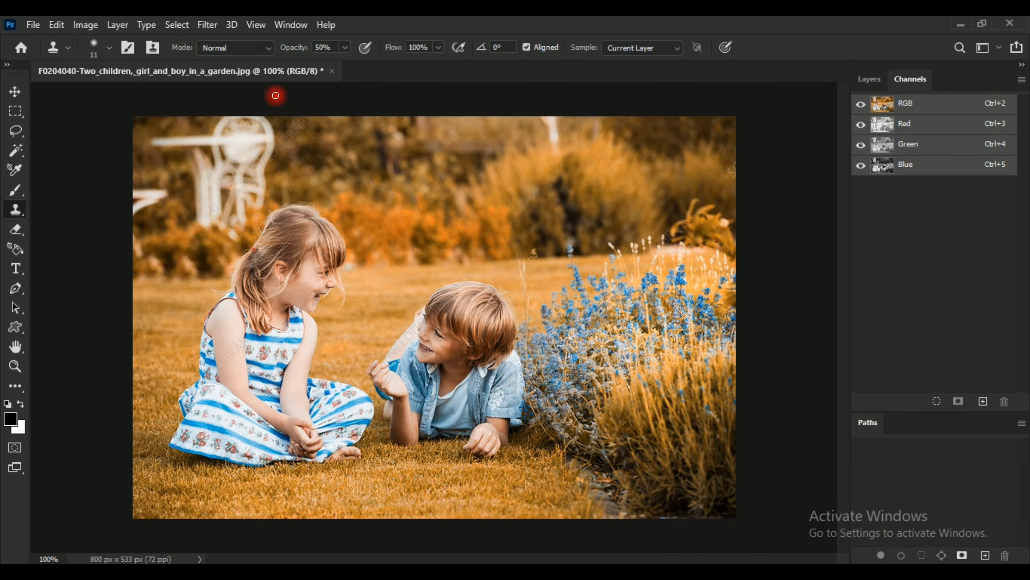
{"action": "mouse_move", "coordinate": [277, 71]}
{"action": "left_mouse_down"}
{"action": "mouse_move", "coordinate": [272, 107]}
{"action": "mouse_move", "coordinate": [295, 59]}
{"action": "left_mouse_up"}
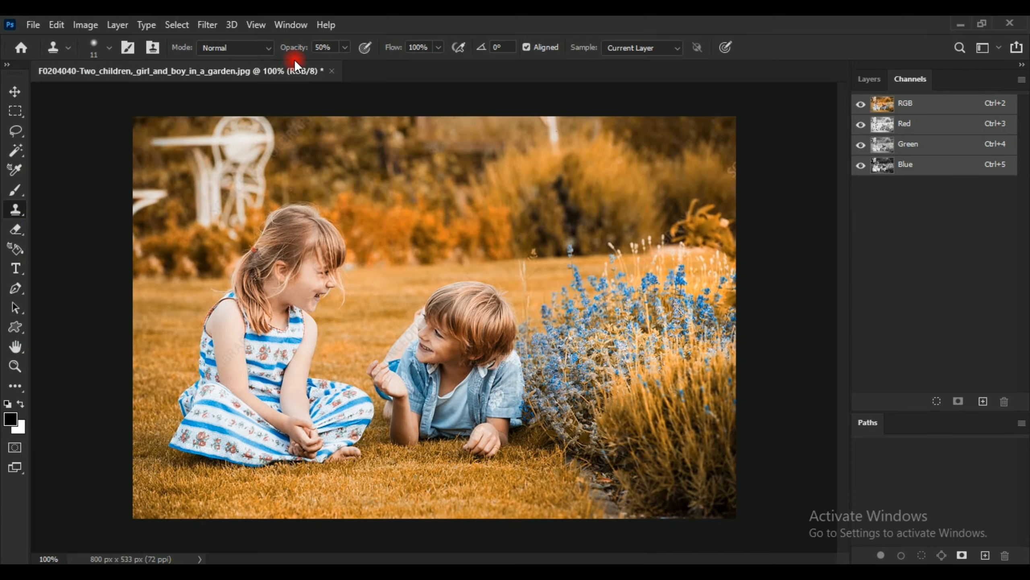
- In Levels, set the auto options to Find Dark & Light Colors
{"action": "left_click", "coordinate": [75, 23]}
{"action": "mouse_move", "coordinate": [109, 64]}
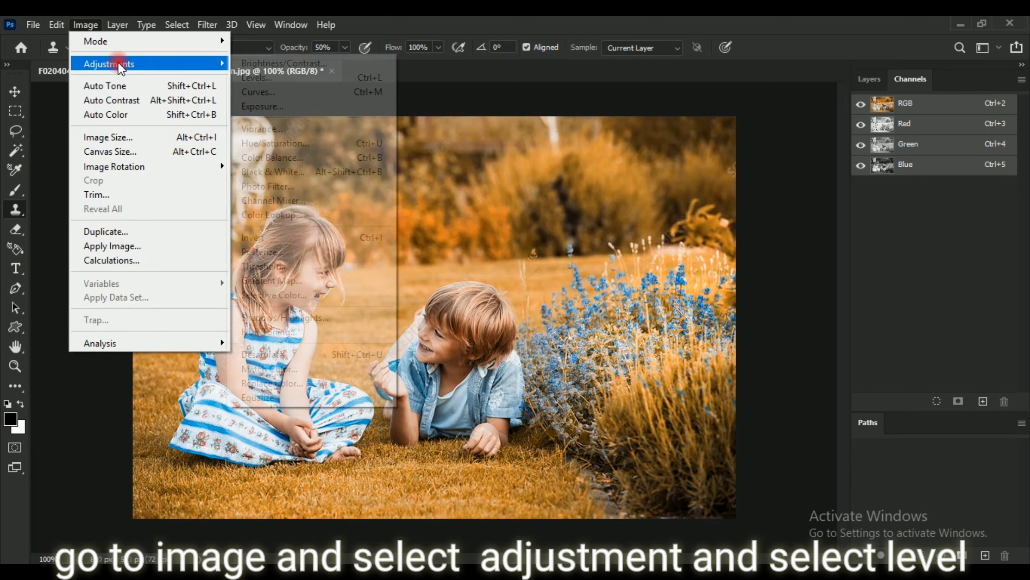
{"action": "left_click", "coordinate": [282, 80]}
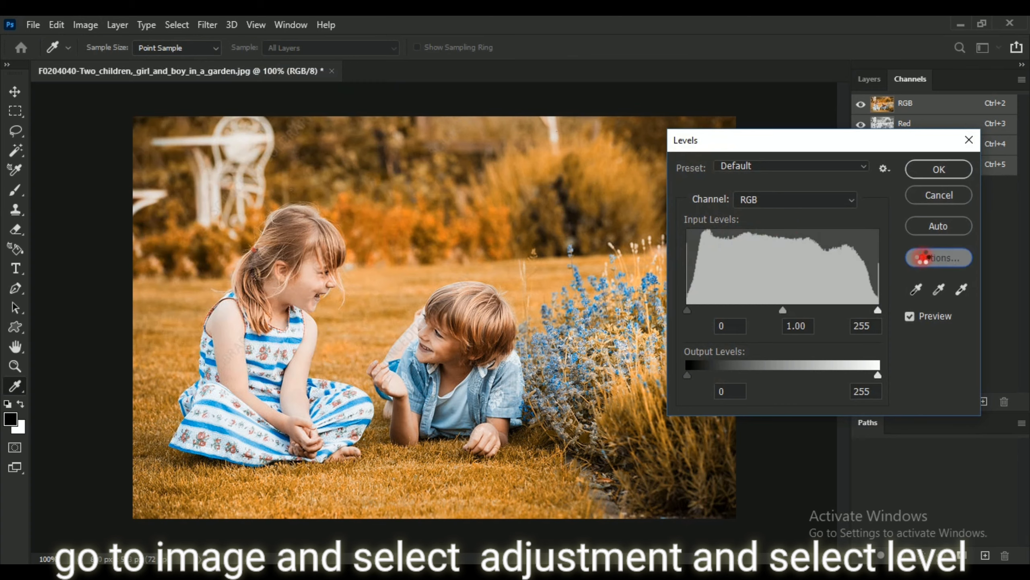
{"action": "left_click", "coordinate": [922, 259]}
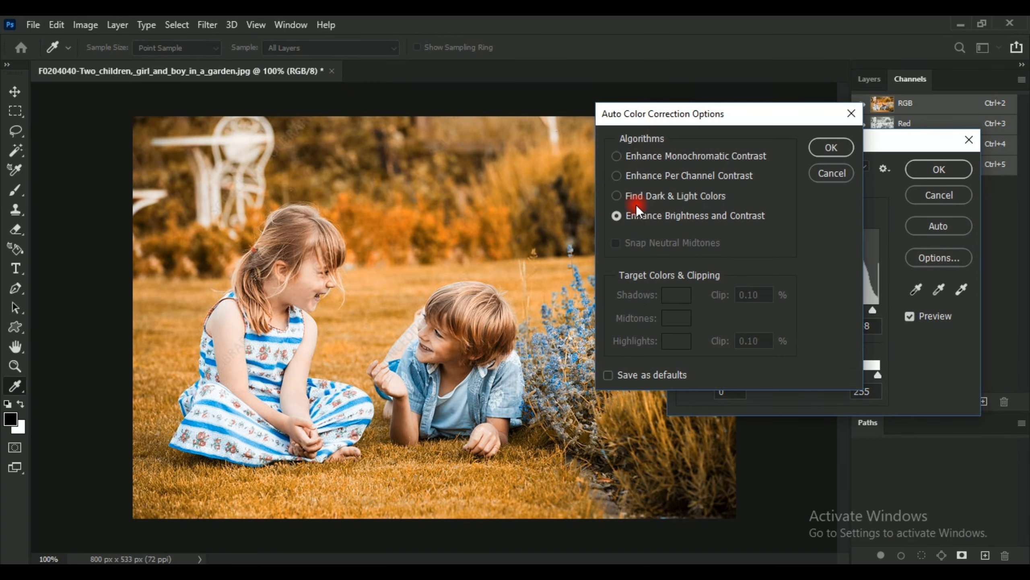
{"action": "left_click", "coordinate": [618, 195]}
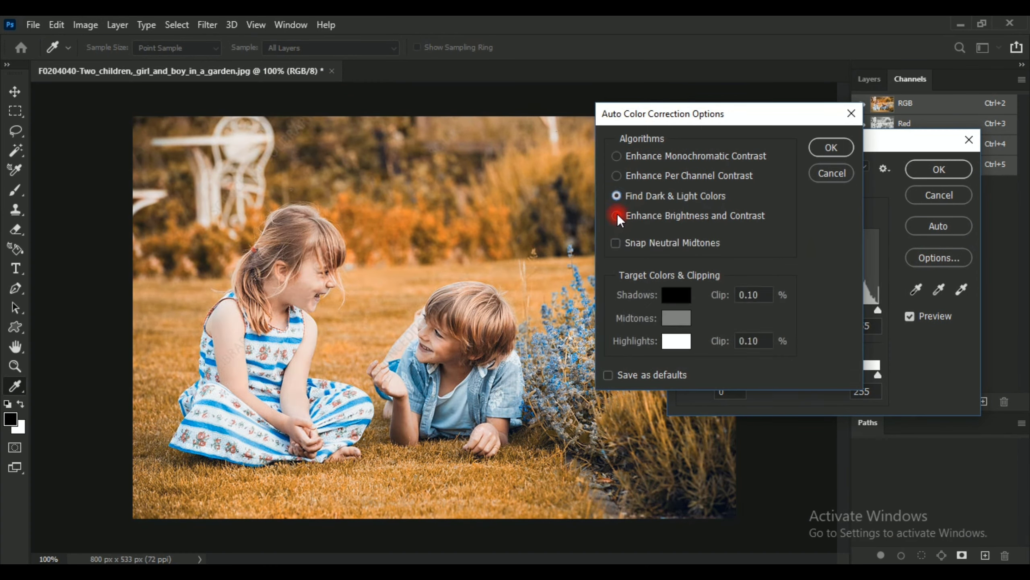
{"action": "left_click", "coordinate": [828, 145]}
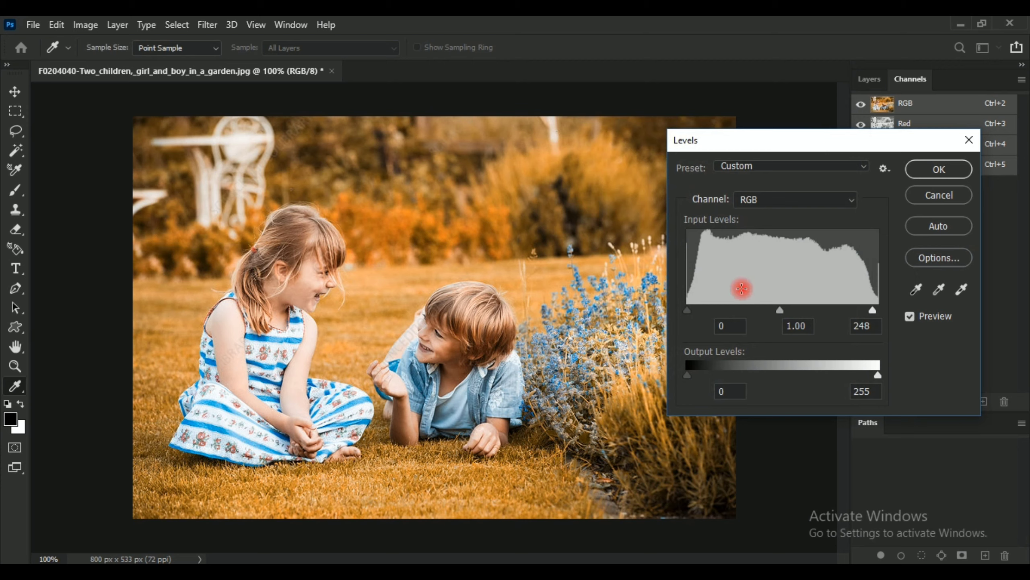
- Lower the Red channel output white to 229, compare with preview, and apply Levels
{"action": "left_click", "coordinate": [787, 198]}
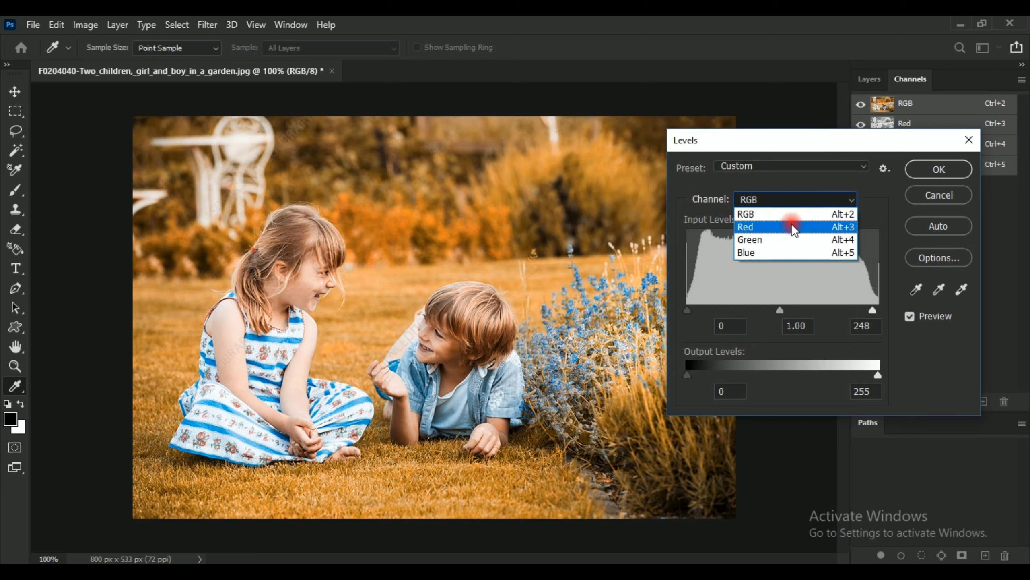
{"action": "left_click", "coordinate": [781, 227]}
{"action": "type", "text": "225"}
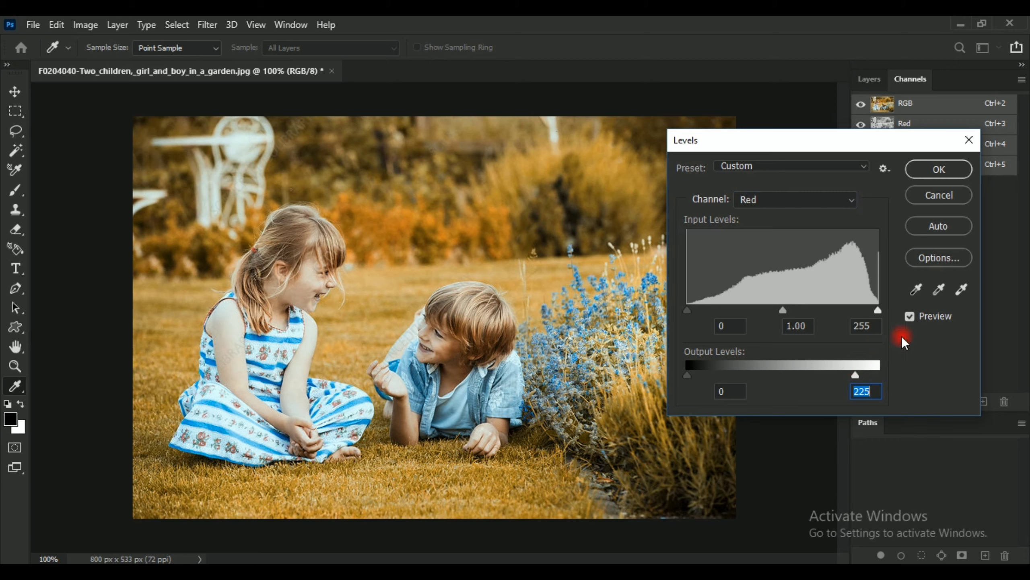
{"action": "left_click", "coordinate": [909, 316]}
{"action": "left_click", "coordinate": [908, 316]}
{"action": "double_click", "coordinate": [863, 391]}
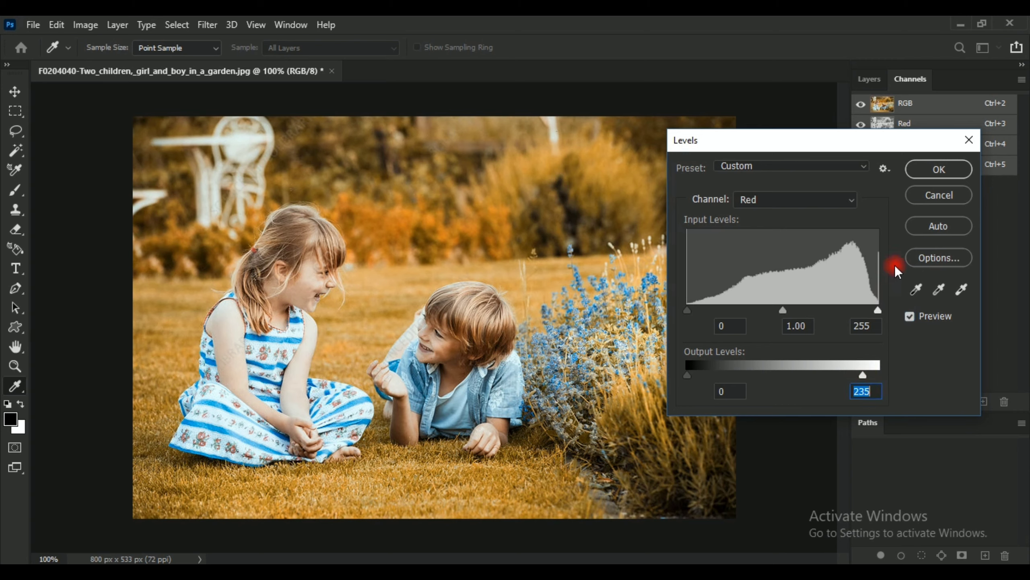
{"action": "left_click", "coordinate": [861, 375]}
{"action": "left_click", "coordinate": [859, 375]}
{"action": "left_click", "coordinate": [939, 172]}
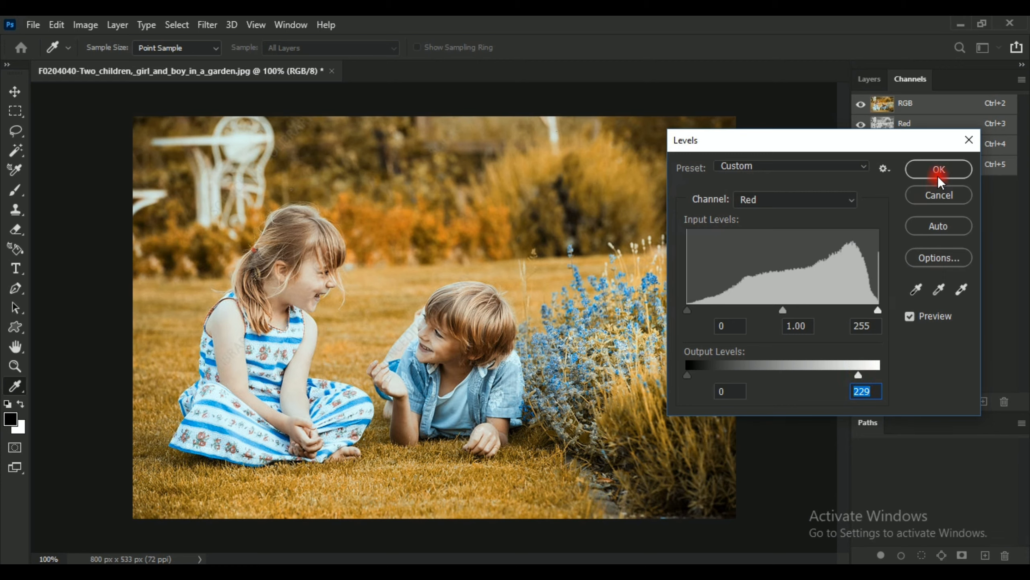
{"action": "left_click", "coordinate": [910, 316]}
{"action": "left_click", "coordinate": [932, 165]}
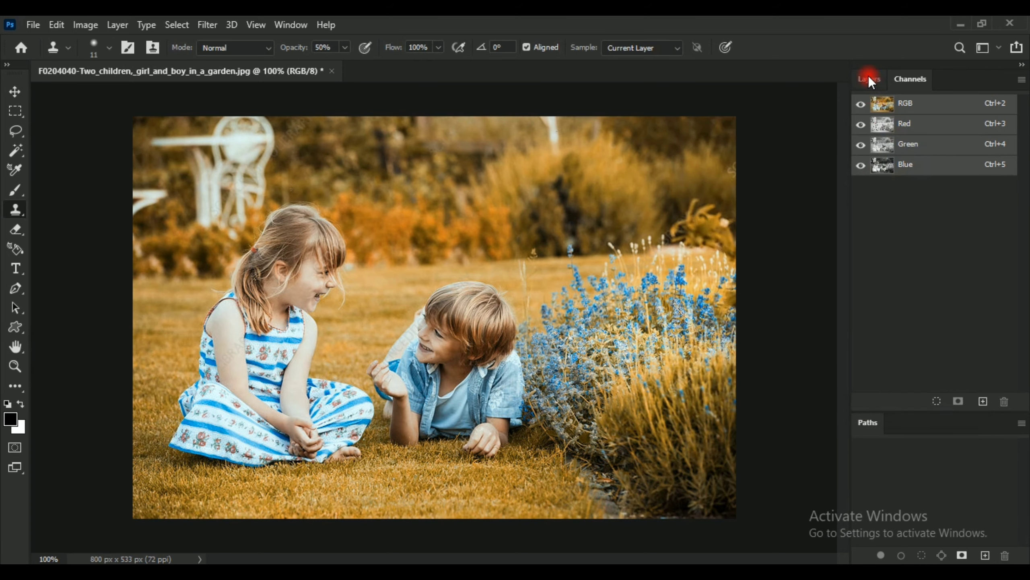
- Float the graded photo in its own window and duplicate it as a 'copy' document
{"action": "left_click", "coordinate": [869, 78]}
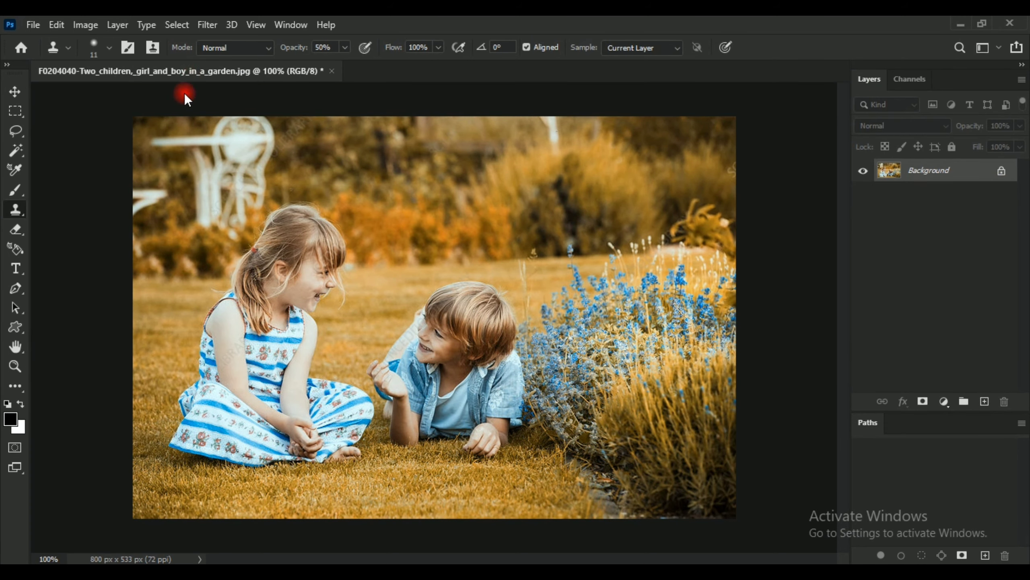
{"action": "left_click_drag", "start_coordinate": [185, 93], "coordinate": [185, 95]}
{"action": "left_click_drag", "start_coordinate": [361, 101], "coordinate": [302, 87]}
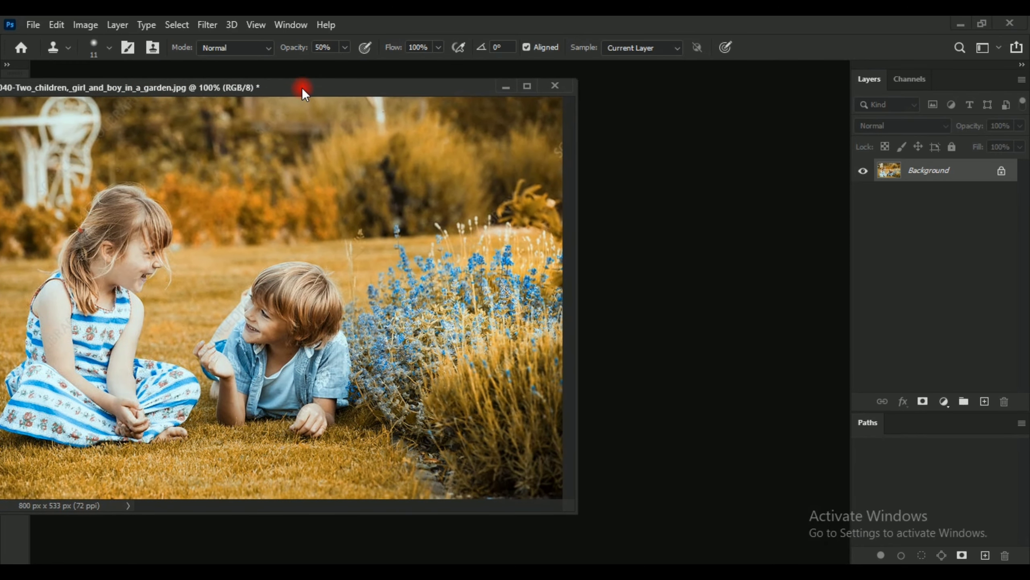
{"action": "right_click", "coordinate": [249, 87]}
{"action": "left_click", "coordinate": [280, 92]}
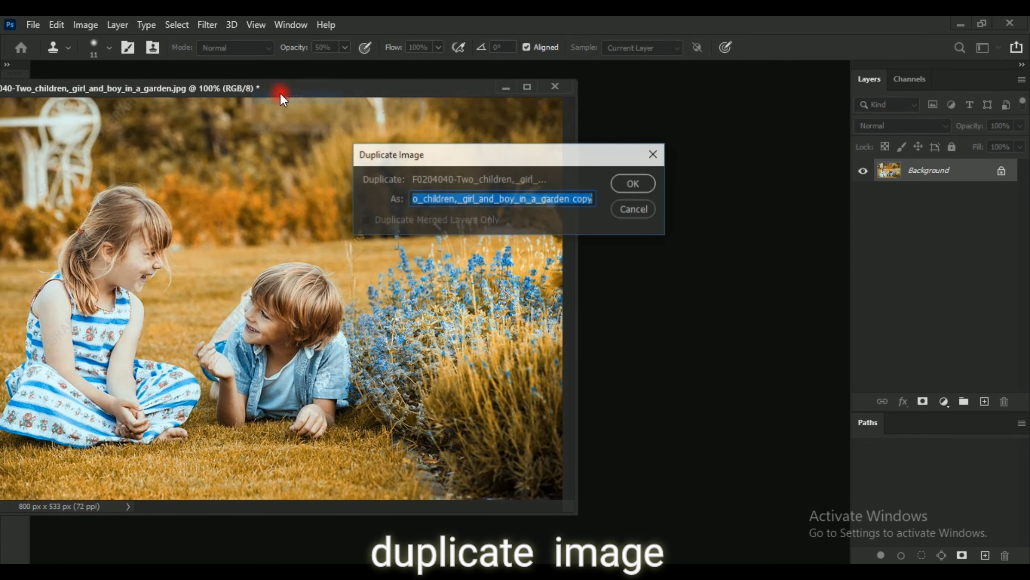
{"action": "left_click", "coordinate": [632, 182]}
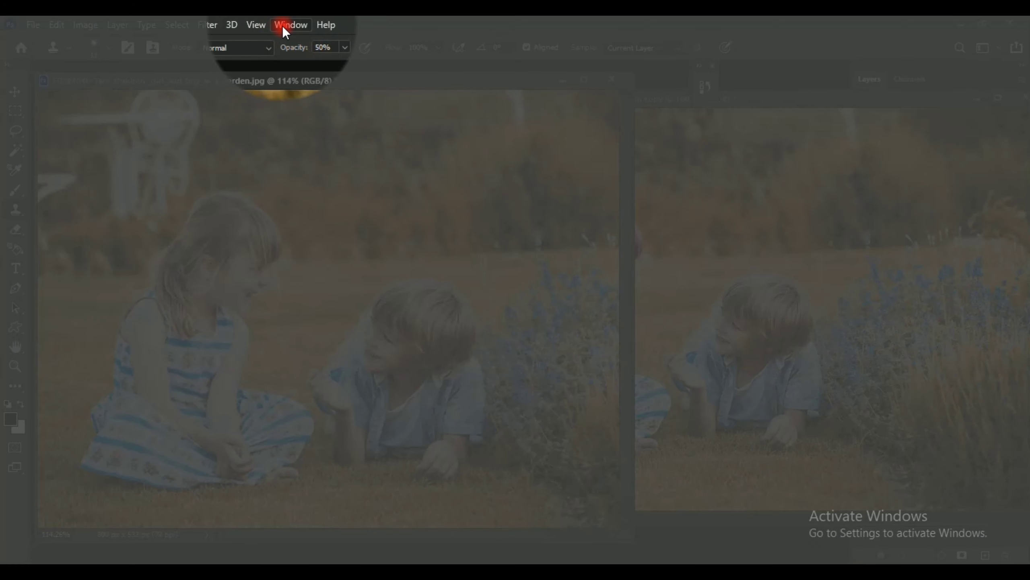
- Step the original photo back to its Open history state, then close the History panel
{"action": "left_click", "coordinate": [292, 24]}
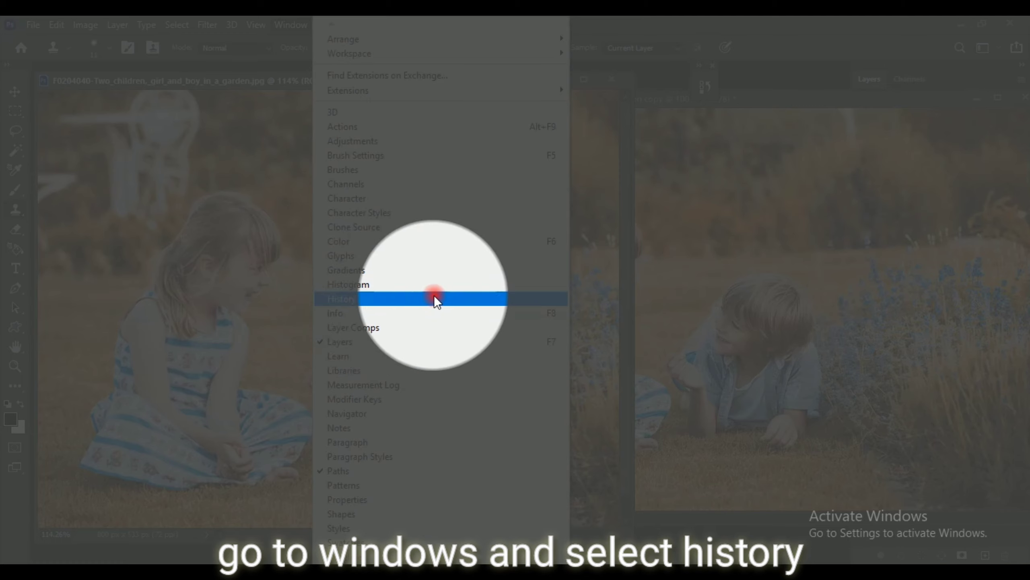
{"action": "left_click", "coordinate": [368, 296]}
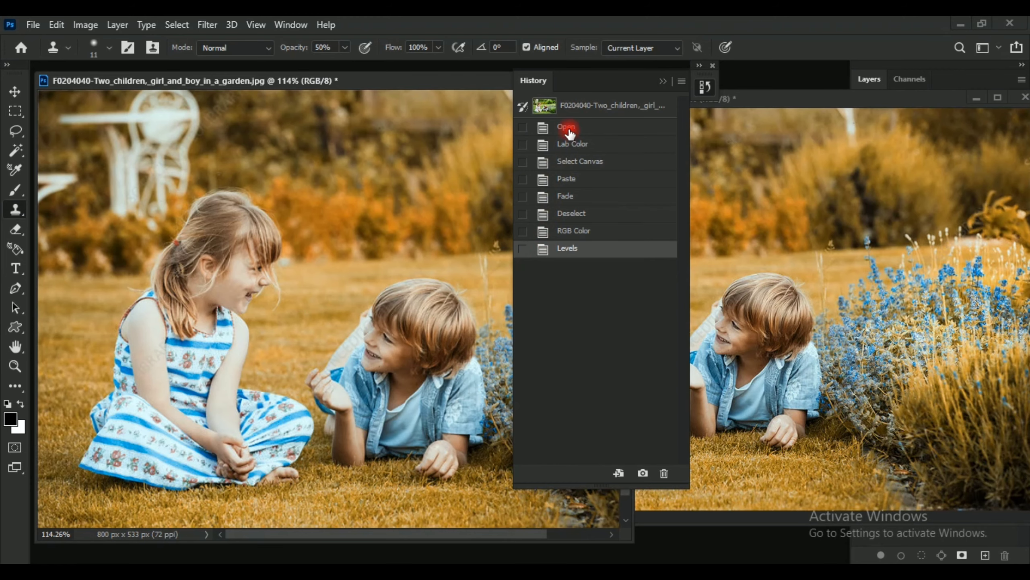
{"action": "left_click", "coordinate": [568, 128]}
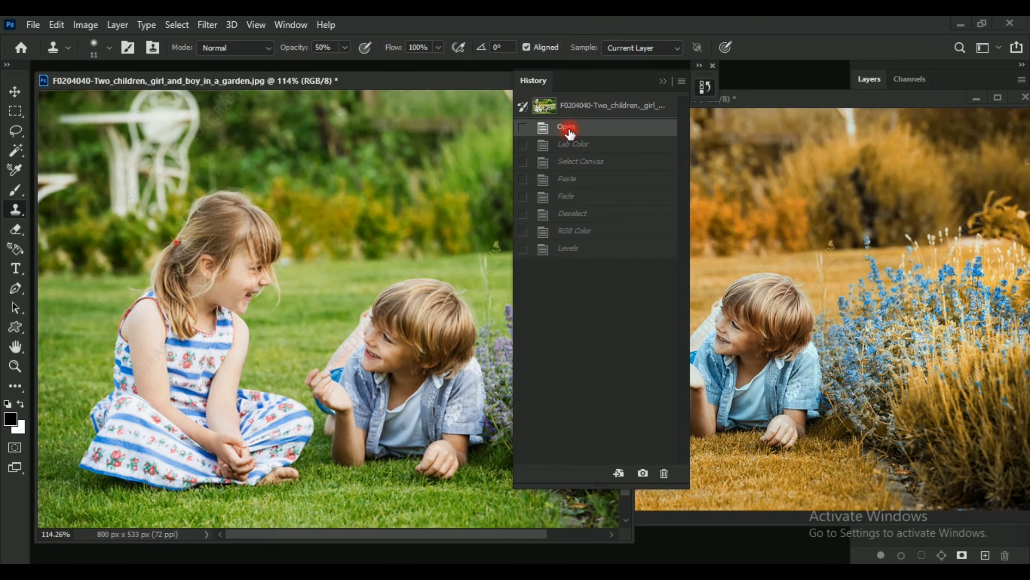
{"action": "left_click", "coordinate": [661, 79]}
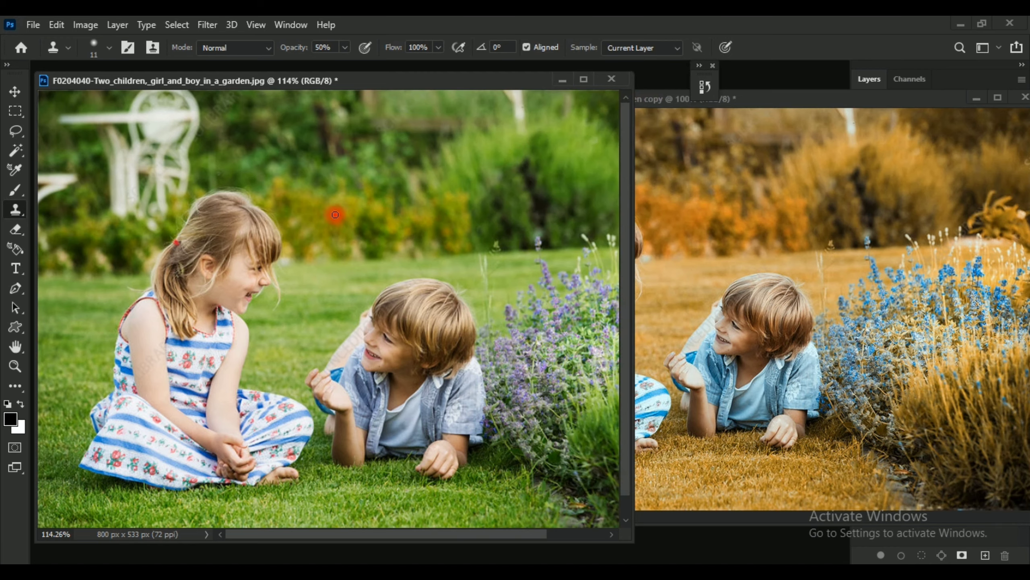
- Position the green original window on the left and the gold copy on the right
{"action": "left_click_drag", "start_coordinate": [476, 81], "coordinate": [384, 84]}
{"action": "left_click", "coordinate": [751, 103]}
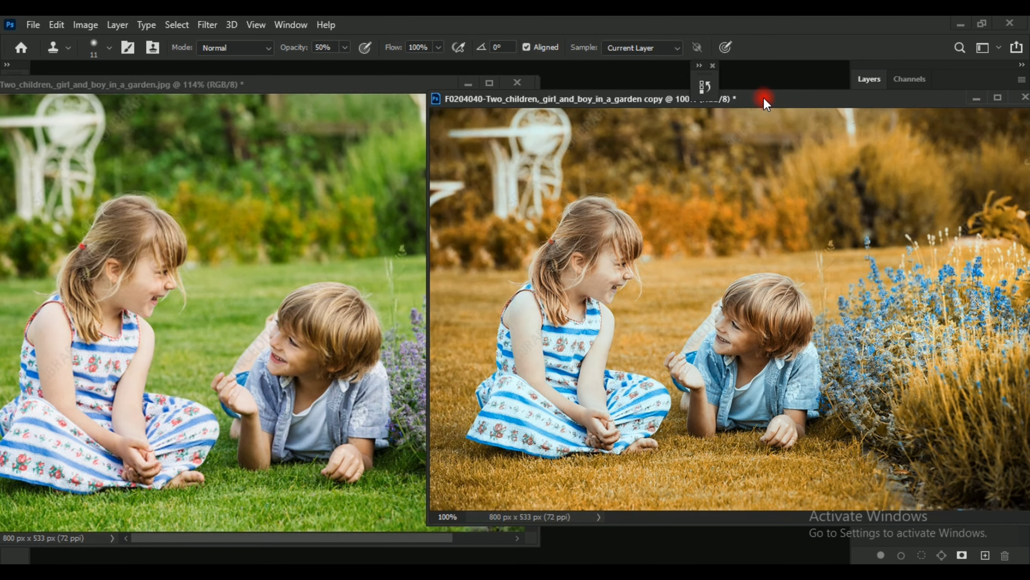
{"action": "mouse_move", "coordinate": [768, 96]}
{"action": "left_mouse_down"}
{"action": "mouse_move", "coordinate": [784, 84]}
{"action": "mouse_move", "coordinate": [784, 102]}
{"action": "left_mouse_up"}
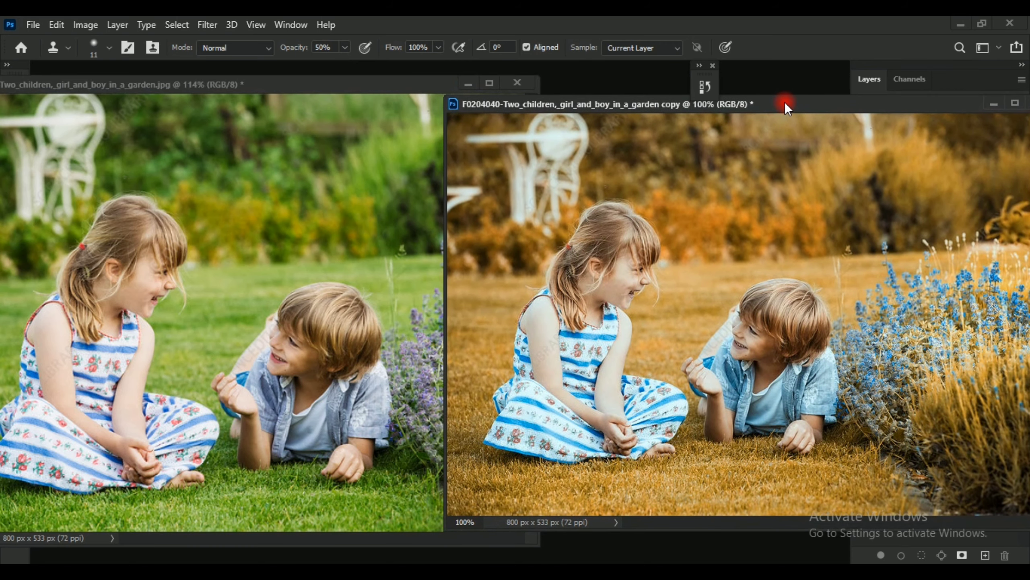
{"action": "left_click", "coordinate": [384, 235]}
{"action": "left_click_drag", "start_coordinate": [408, 77], "coordinate": [388, 80]}
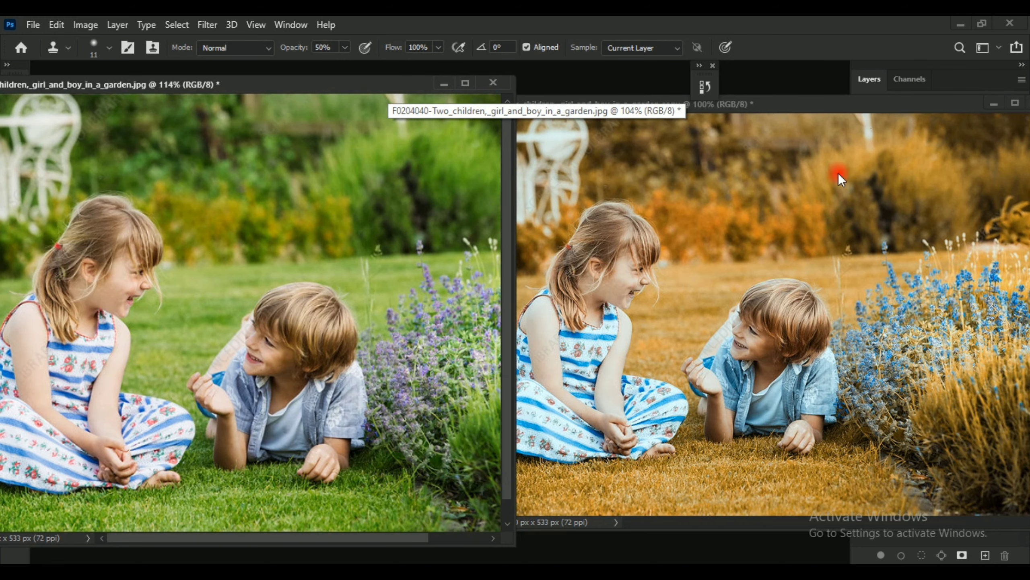
{"action": "left_click", "coordinate": [800, 107]}
{"action": "mouse_move", "coordinate": [800, 107]}
{"action": "left_mouse_down"}
{"action": "mouse_move", "coordinate": [869, 98]}
{"action": "mouse_move", "coordinate": [867, 87]}
{"action": "left_mouse_up"}
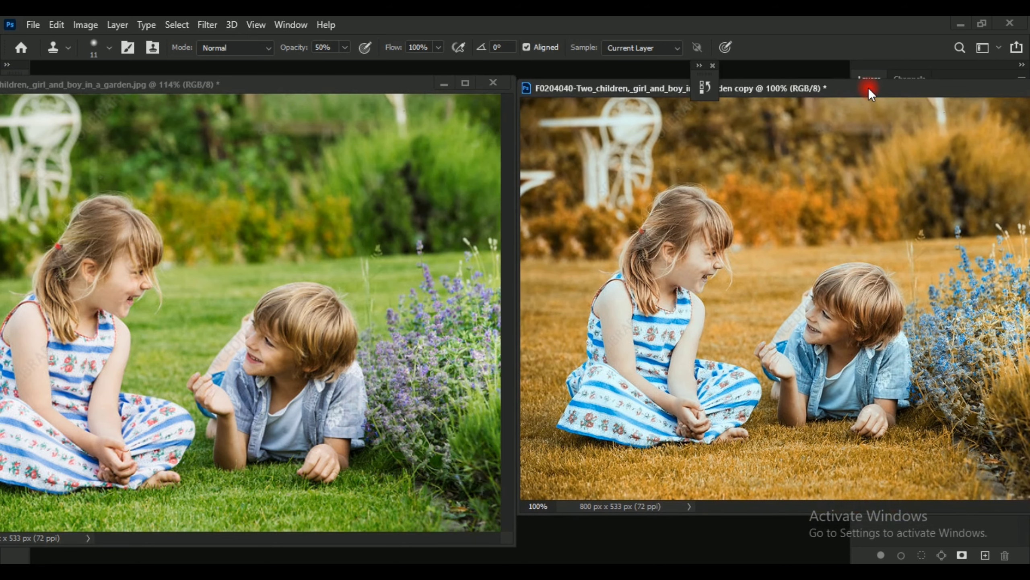